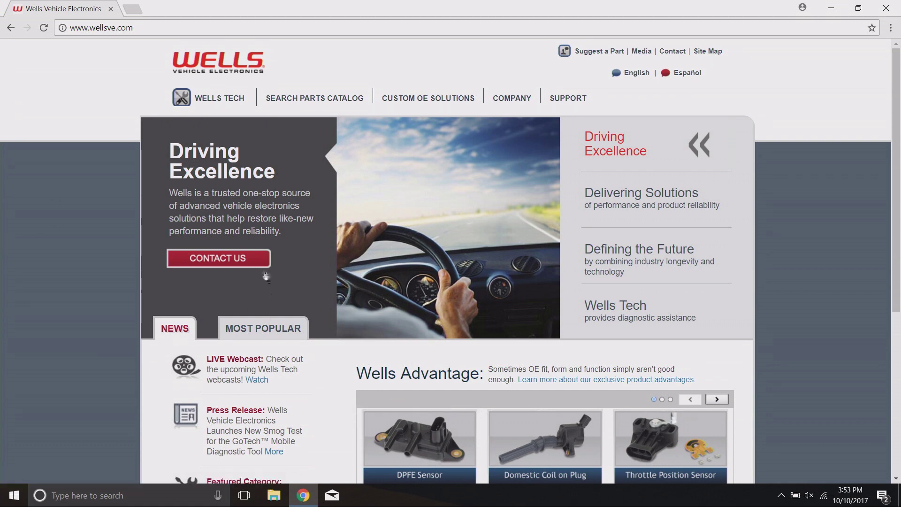
# Step: Try reaching the TPMS page by appending /tpm to the Wells web address
pyautogui.click(166, 28)
pyautogui.click(166, 29)
pyautogui.write('/tpm')
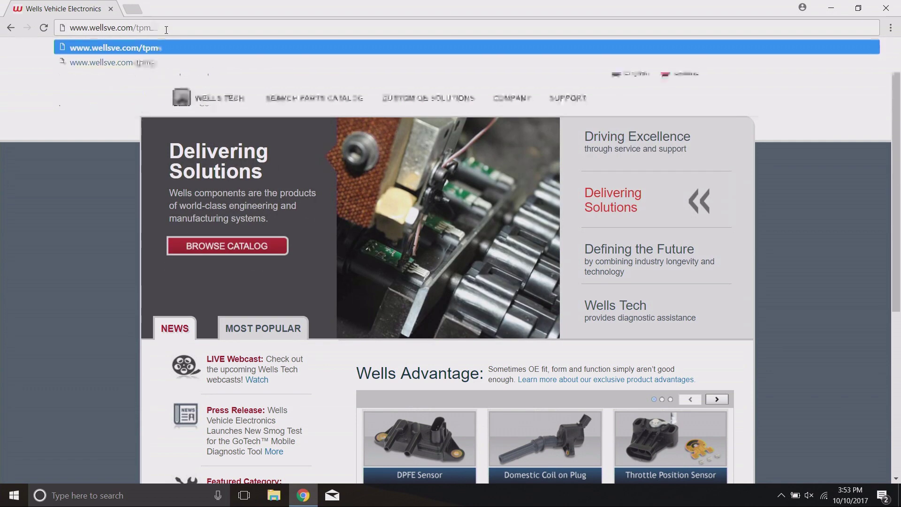
pyautogui.press('Return')
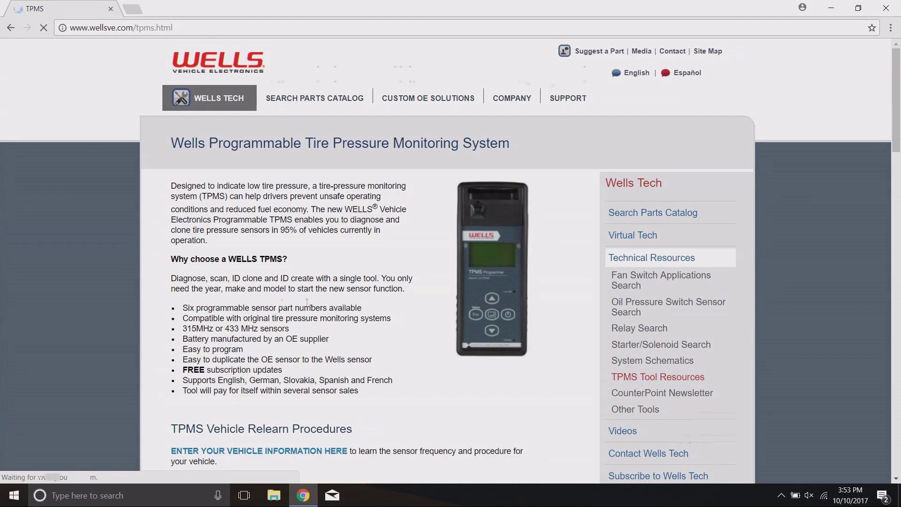
pyautogui.scroll(-3, 309, 303)
pyautogui.scroll(3, 309, 303)
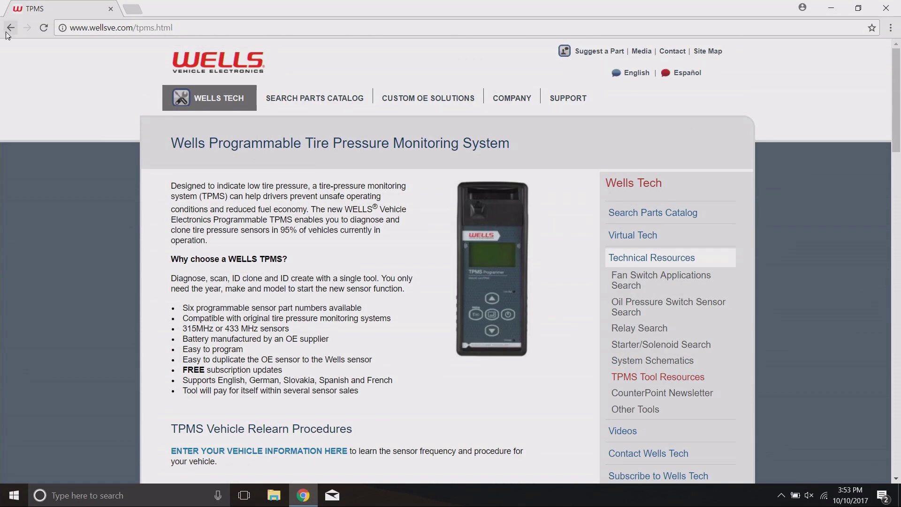
# Step: From the Wells home page, choose TPMS Tool Resources under the WELLS TECH menu
pyautogui.click(10, 28)
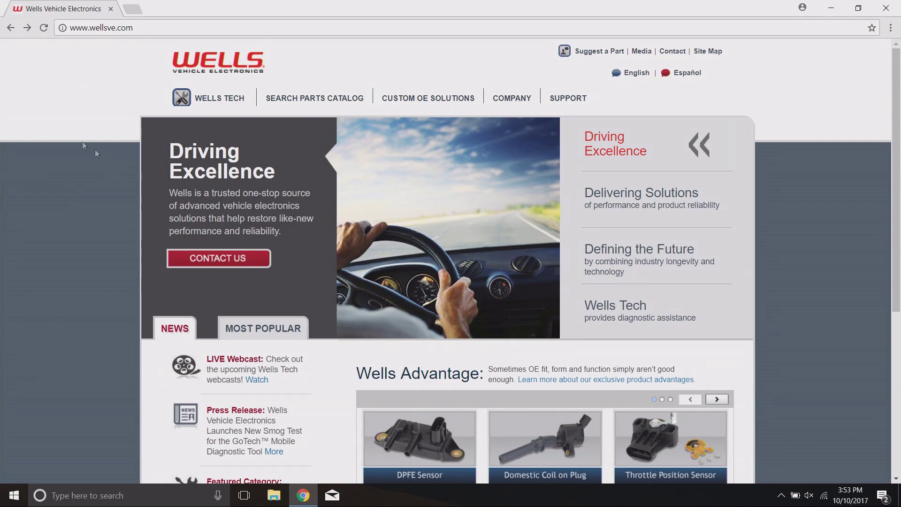
pyautogui.moveTo(206, 100)
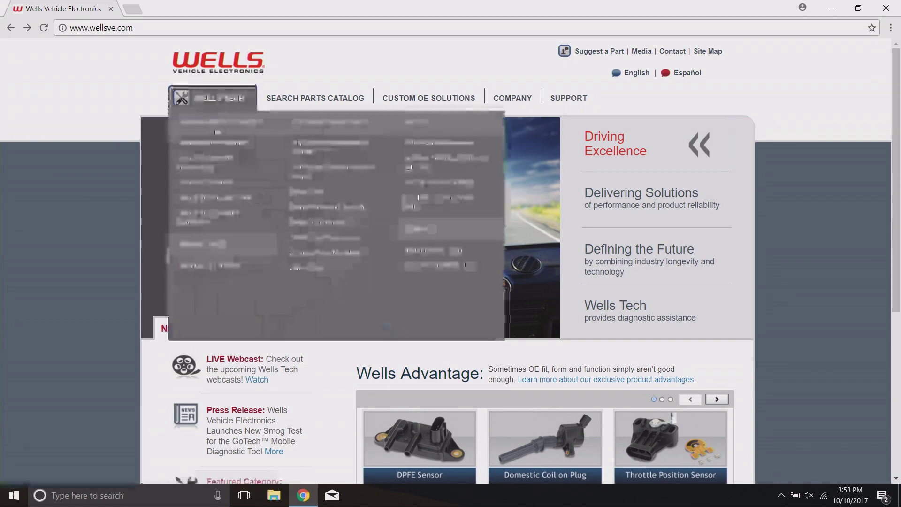
pyautogui.click(316, 238)
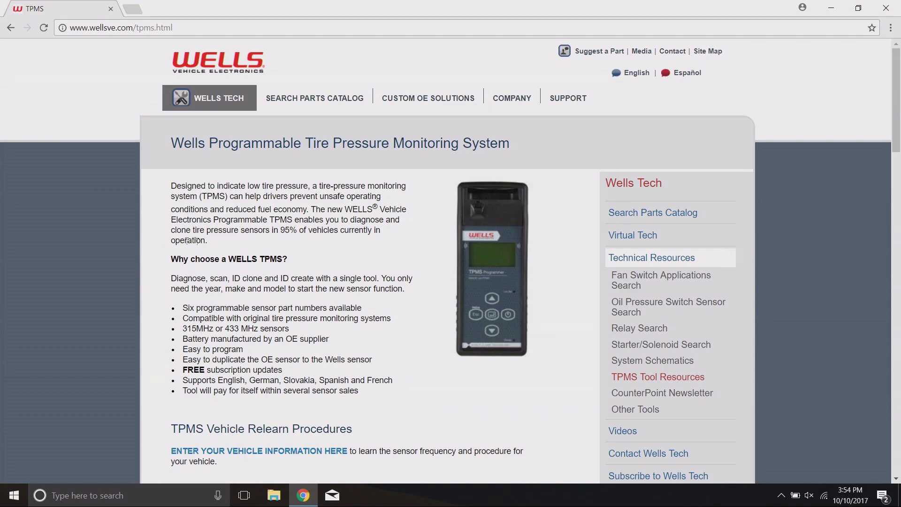
pyautogui.scroll(-1, 346, 259)
# Step: Download the TPMS Tool Updater Interface package and open wells-disk1.zip from the download shelf
pyautogui.scroll(-3, 348, 275)
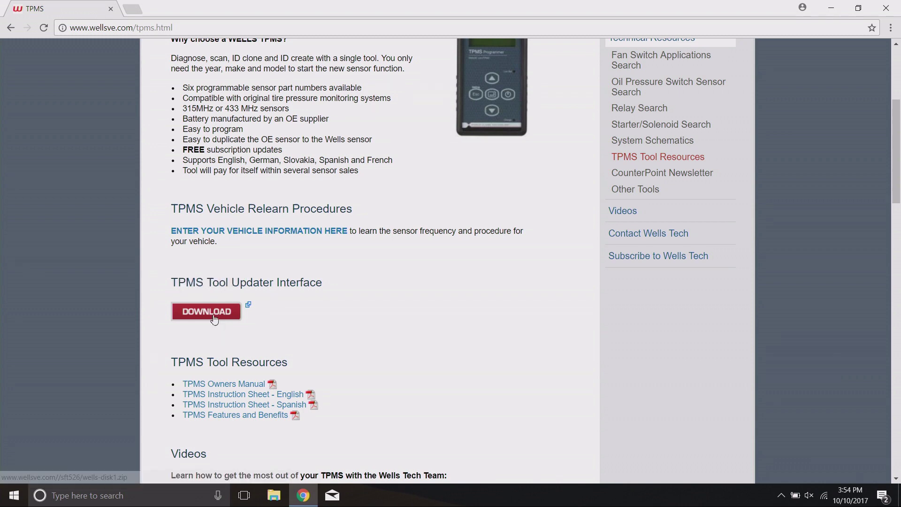
pyautogui.click(213, 317)
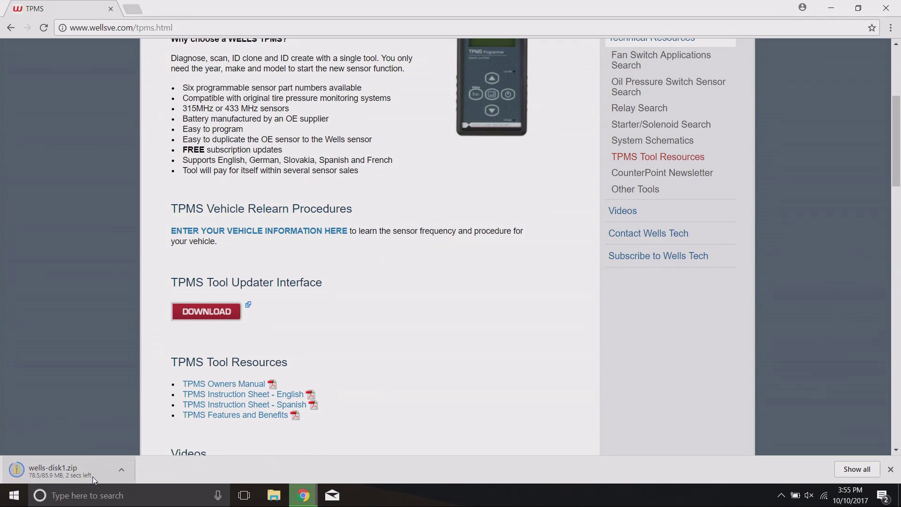
pyautogui.click(92, 477)
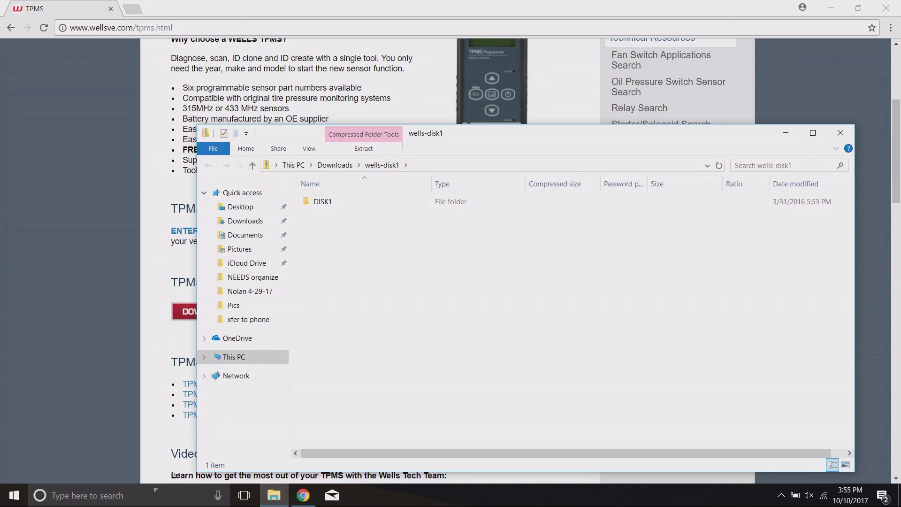
# Step: Find 'wells-disk' through Start search, open wells-disk1.zip, and close the duplicate window
pyautogui.click(14, 495)
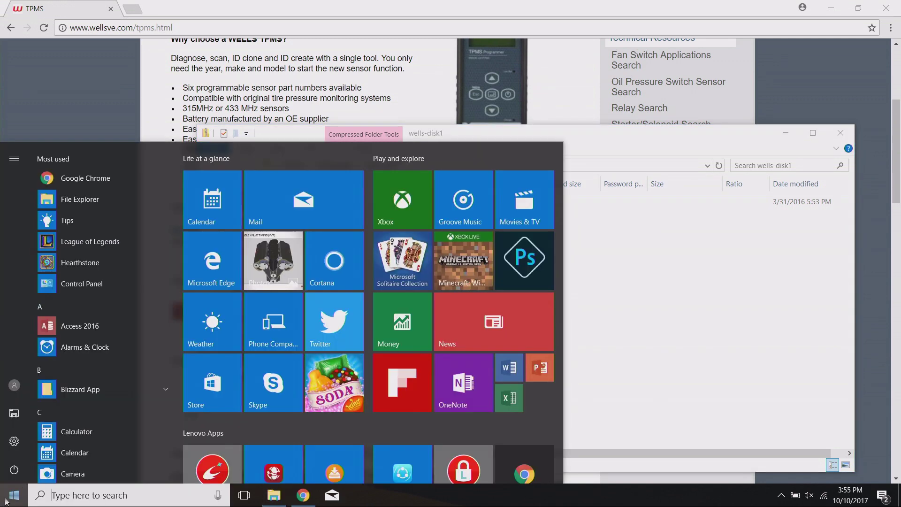
pyautogui.click(55, 497)
pyautogui.write('wells')
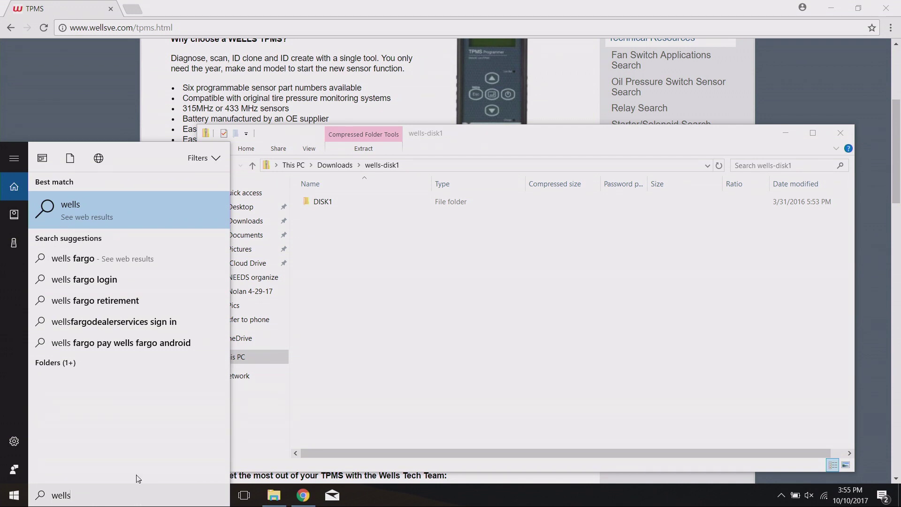
pyautogui.write('-disk')
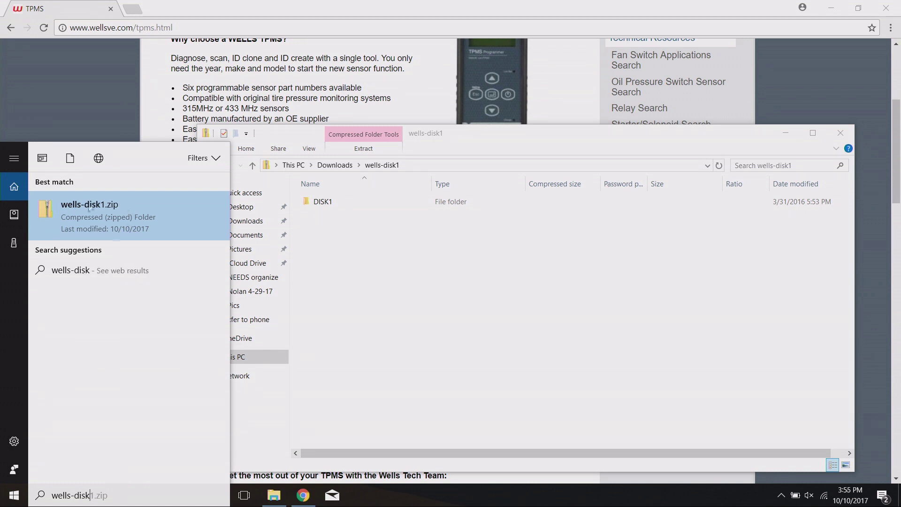
pyautogui.click(74, 217)
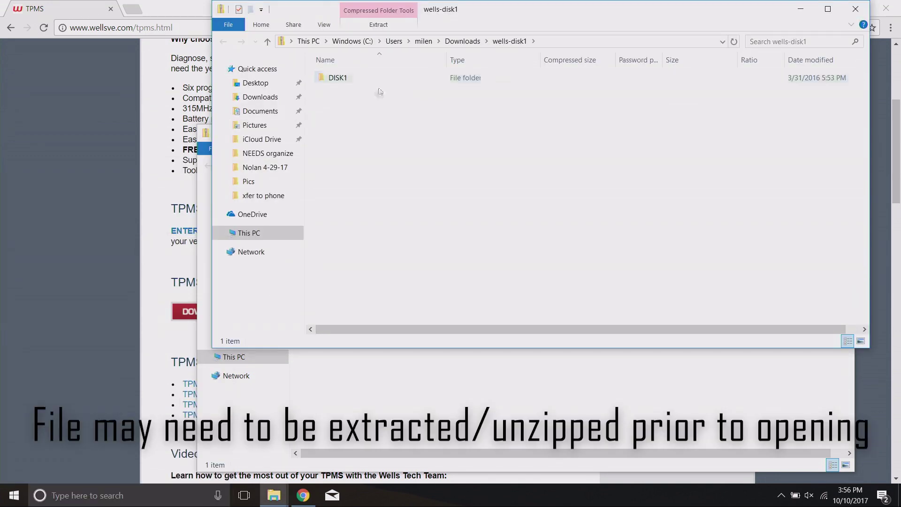
pyautogui.click(856, 9)
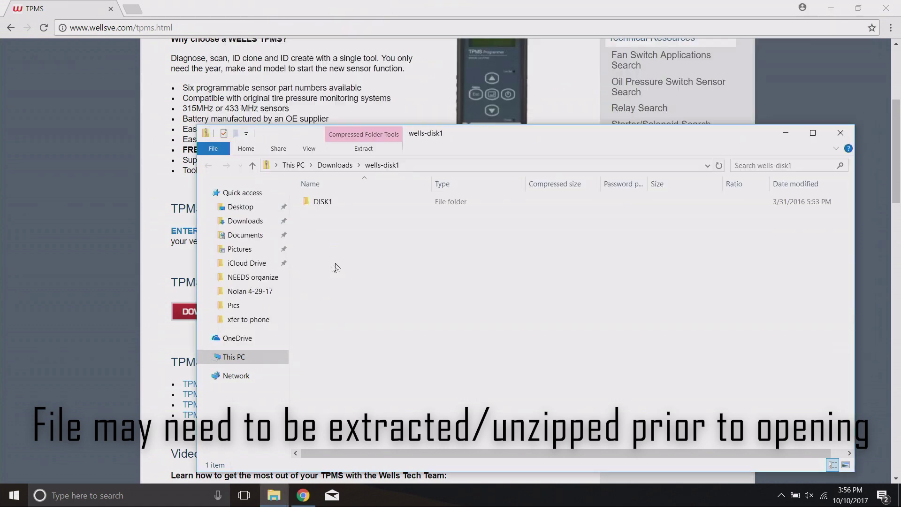
# Step: Open the DISK1 folder and run its setup application
pyautogui.doubleClick(348, 208)
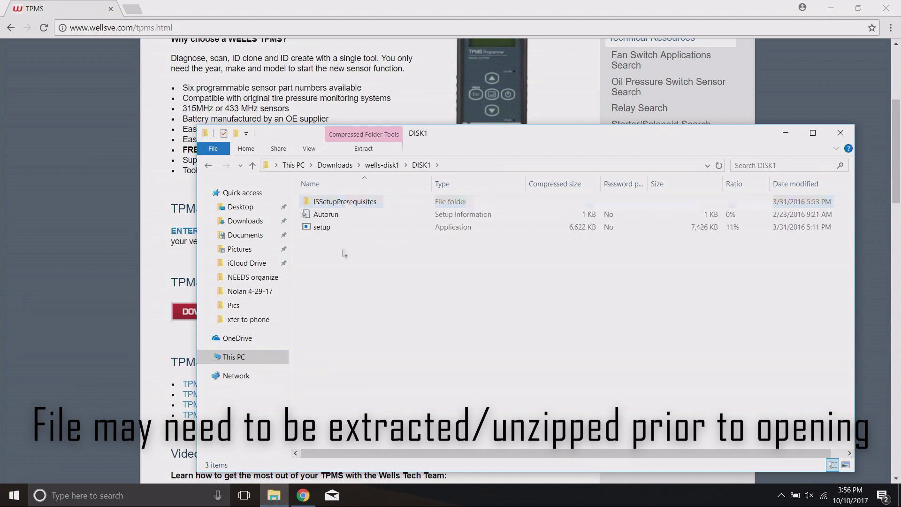
pyautogui.doubleClick(336, 227)
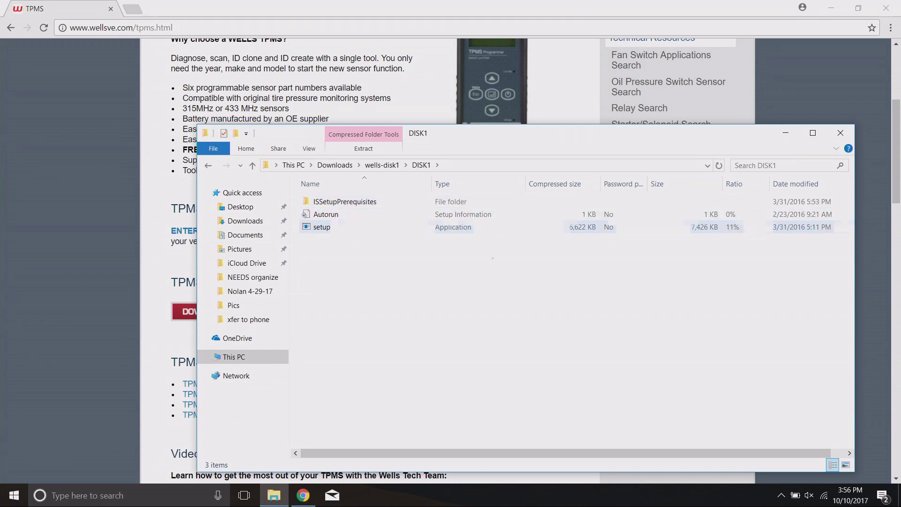
# Step: Review setup.exe's details in User Account Control and allow it to make changes
pyautogui.click(484, 233)
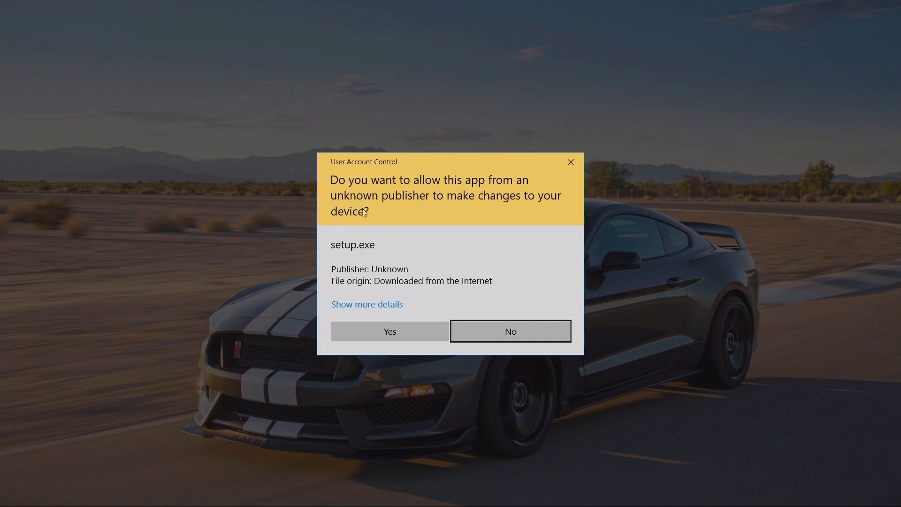
pyautogui.click(398, 309)
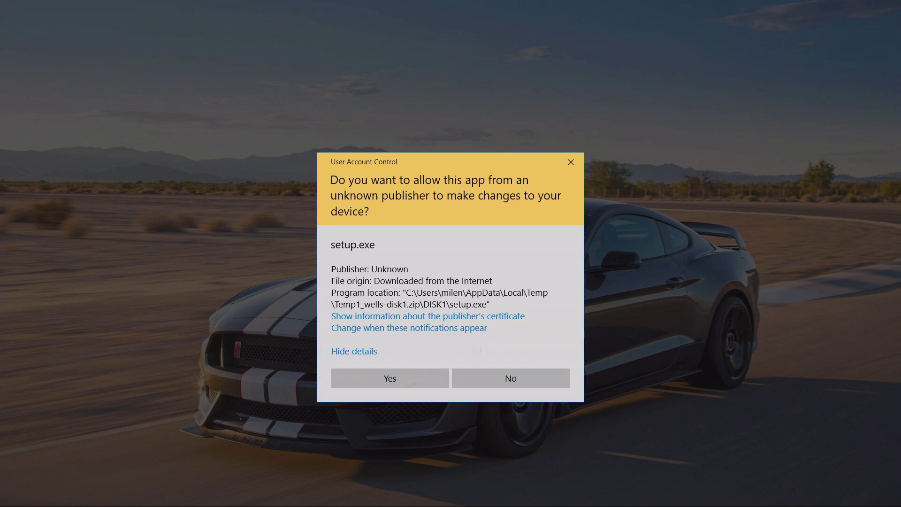
pyautogui.click(410, 378)
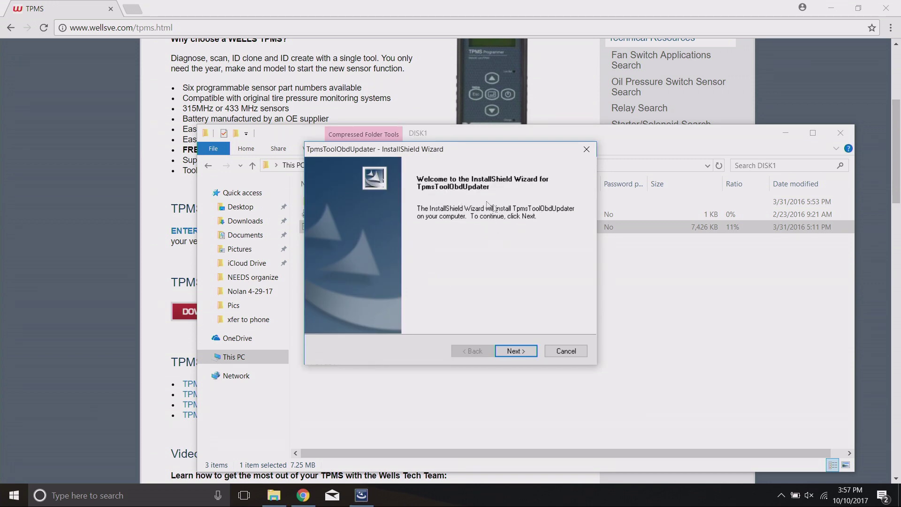
# Step: Accept the license terms and install TPMS Tool & OBD Updater
pyautogui.click(524, 355)
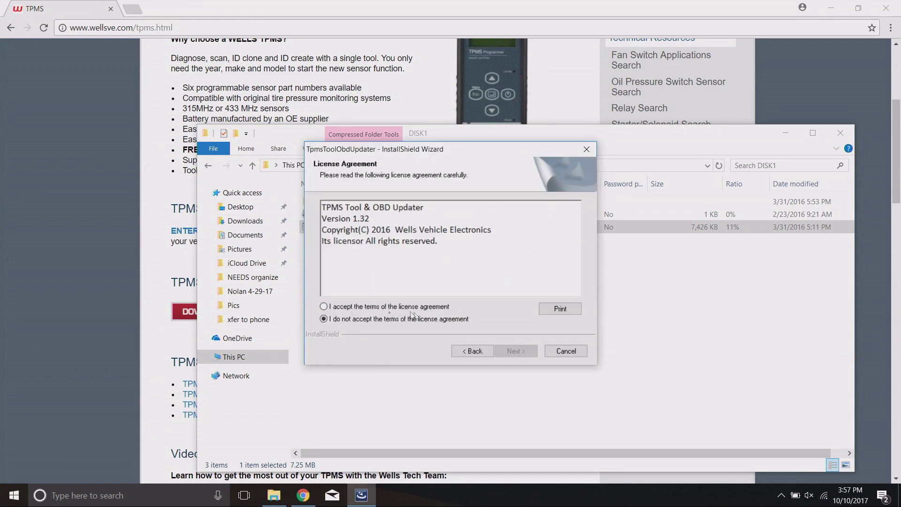
pyautogui.click(359, 307)
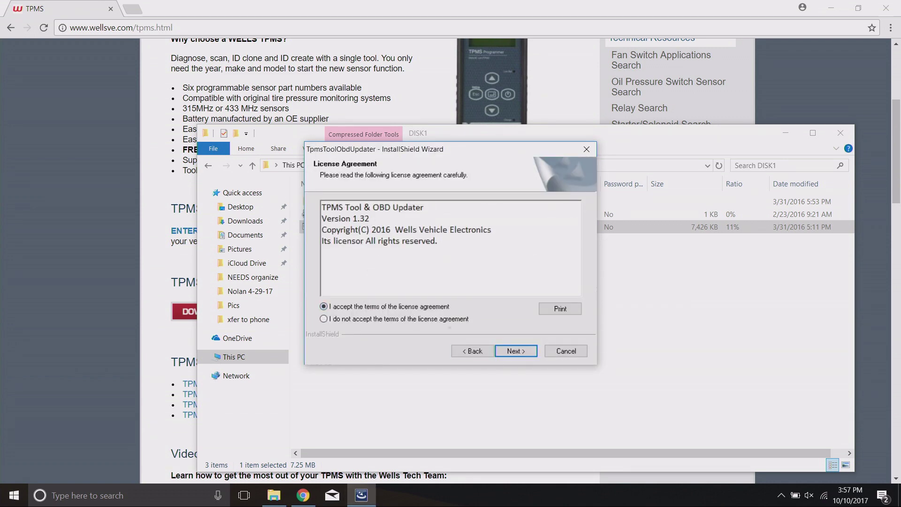
pyautogui.click(523, 356)
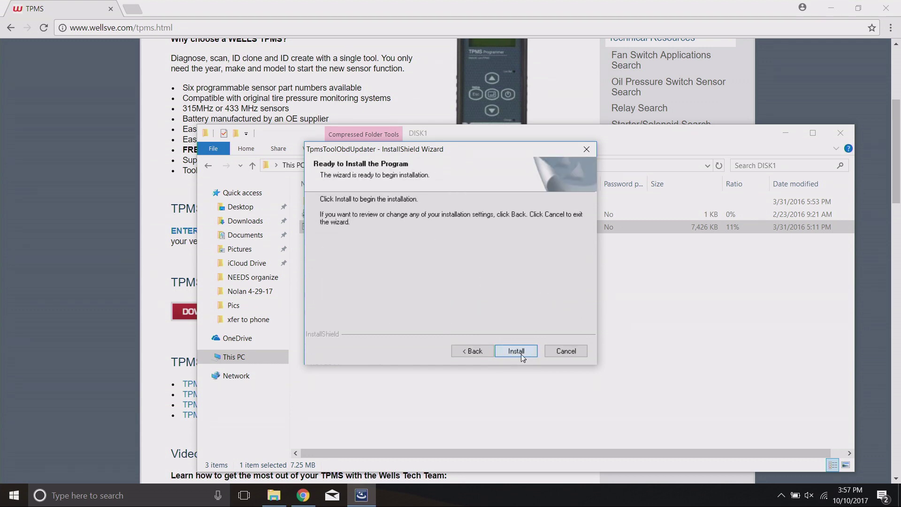
pyautogui.click(522, 355)
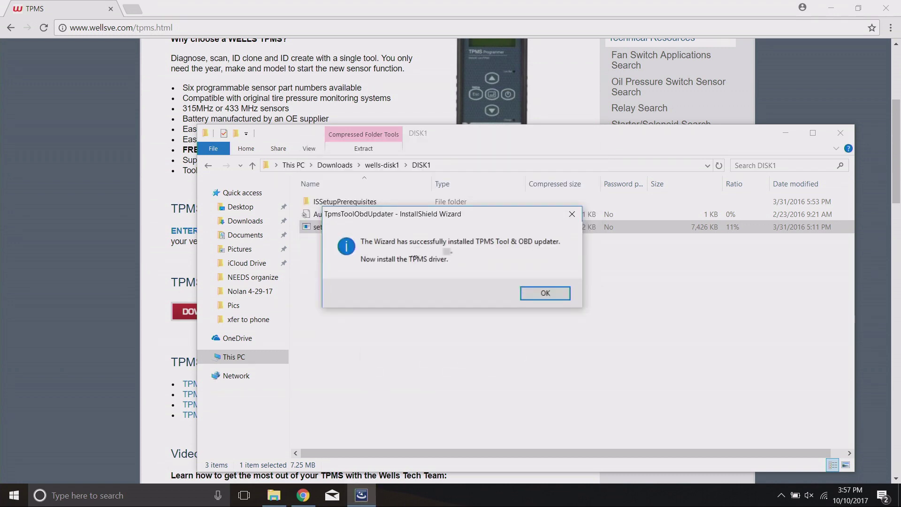
# Step: Acknowledge the success message, then install the PL-2303 USB-to-Serial driver and finish
pyautogui.click(541, 300)
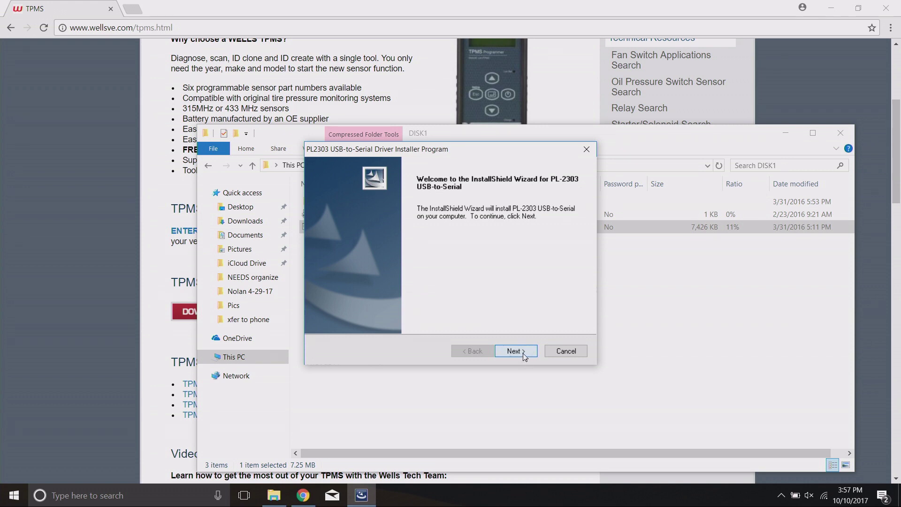
pyautogui.click(516, 351)
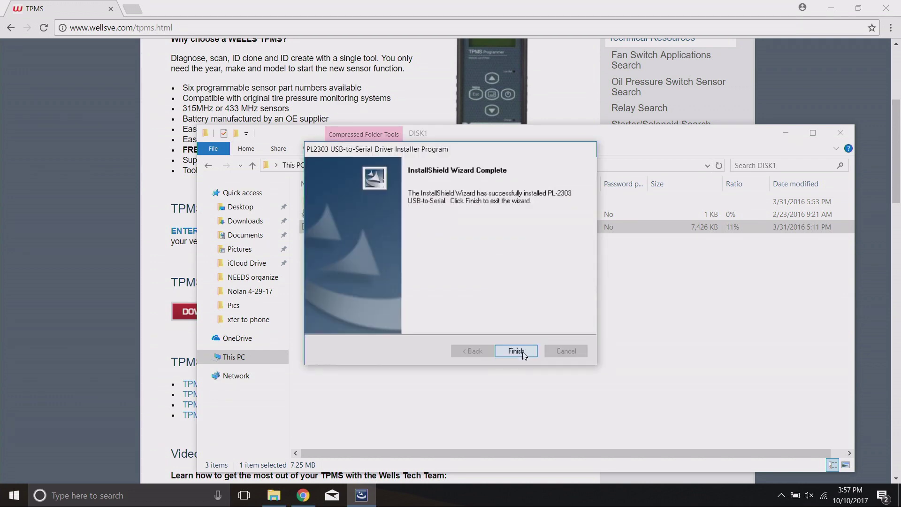
pyautogui.click(523, 353)
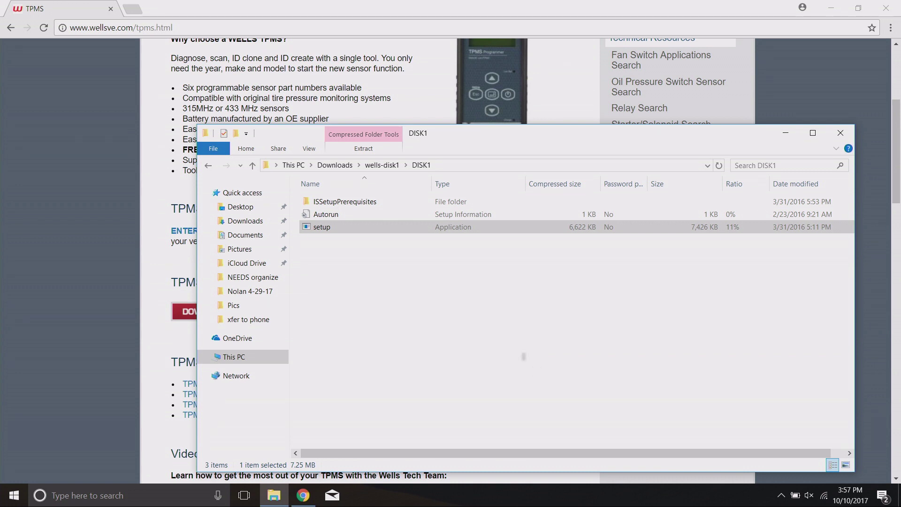
# Step: Close Explorer and Chrome, then drag the UpdatePlatform shortcut to mid-desktop
pyautogui.click(839, 133)
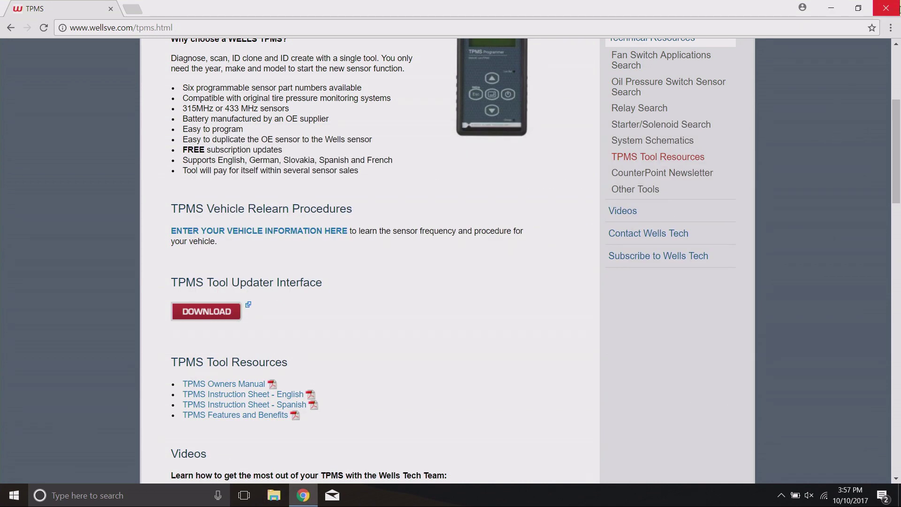
pyautogui.click(897, 8)
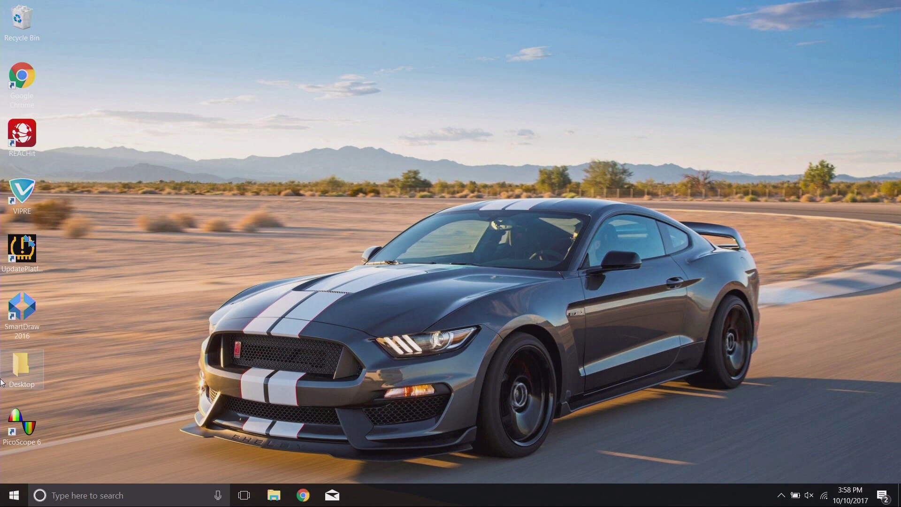
pyautogui.moveTo(26, 256); pyautogui.dragTo(202, 198)
# Step: Start the TPMS Tool & OBD-II Module Update Platform from its desktop shortcut
pyautogui.rightClick(299, 151)
pyautogui.click(219, 349)
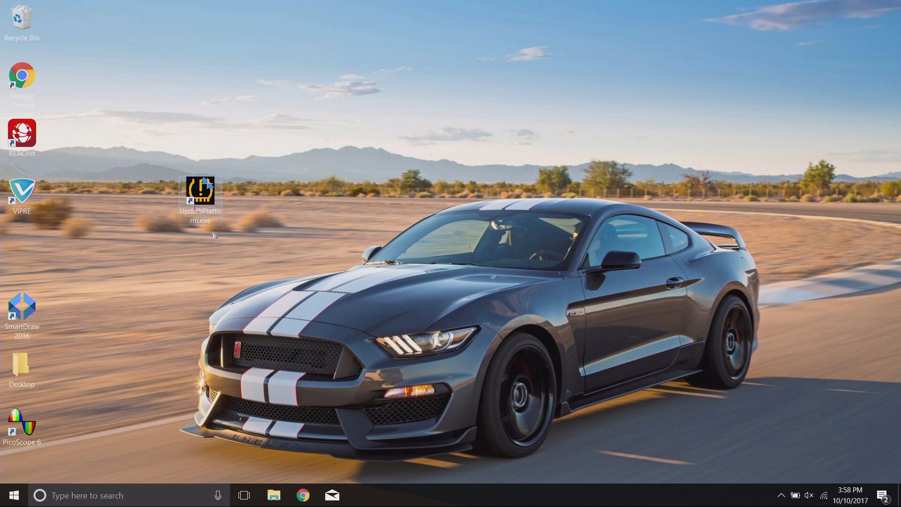
pyautogui.doubleClick(202, 192)
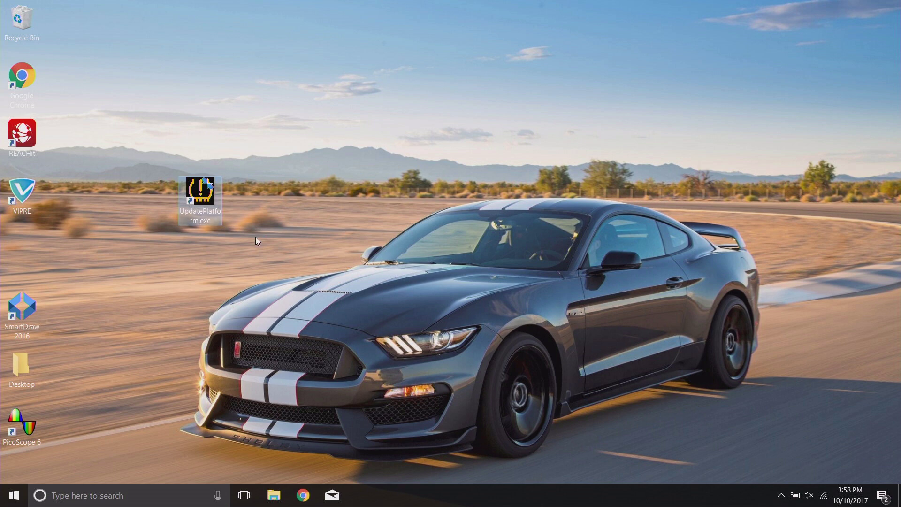